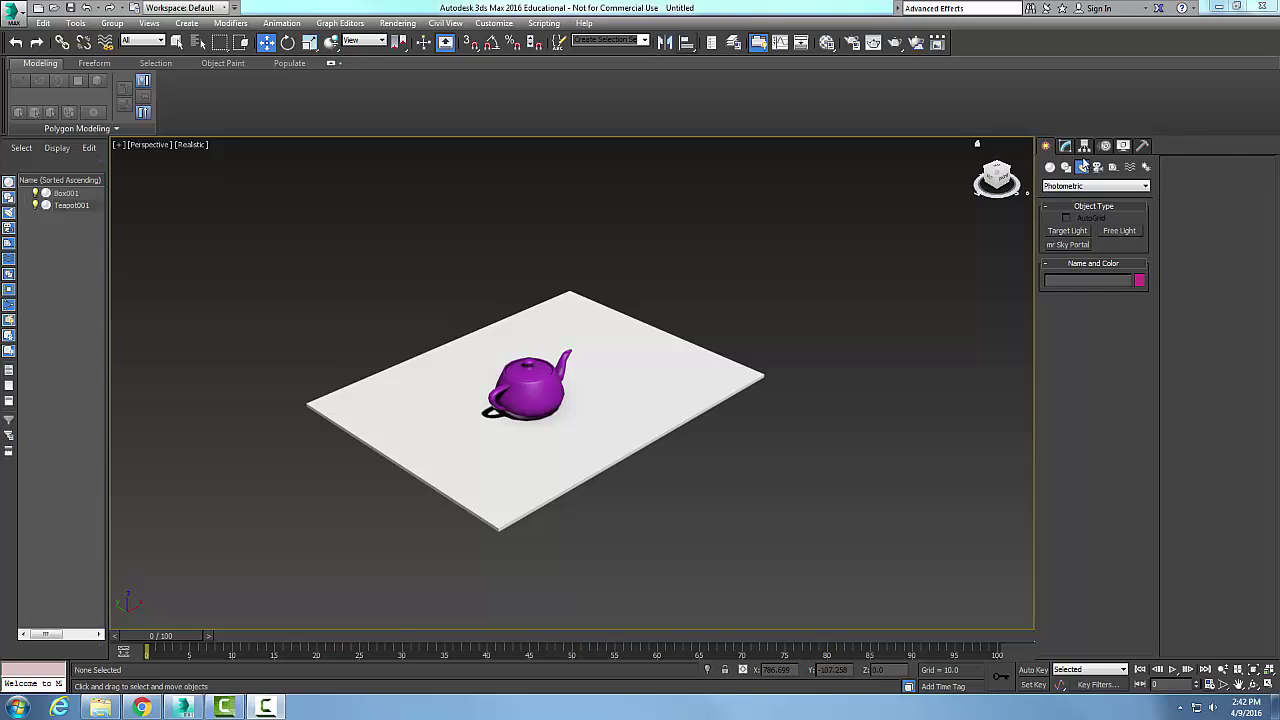
pyautogui.click(1144, 187)
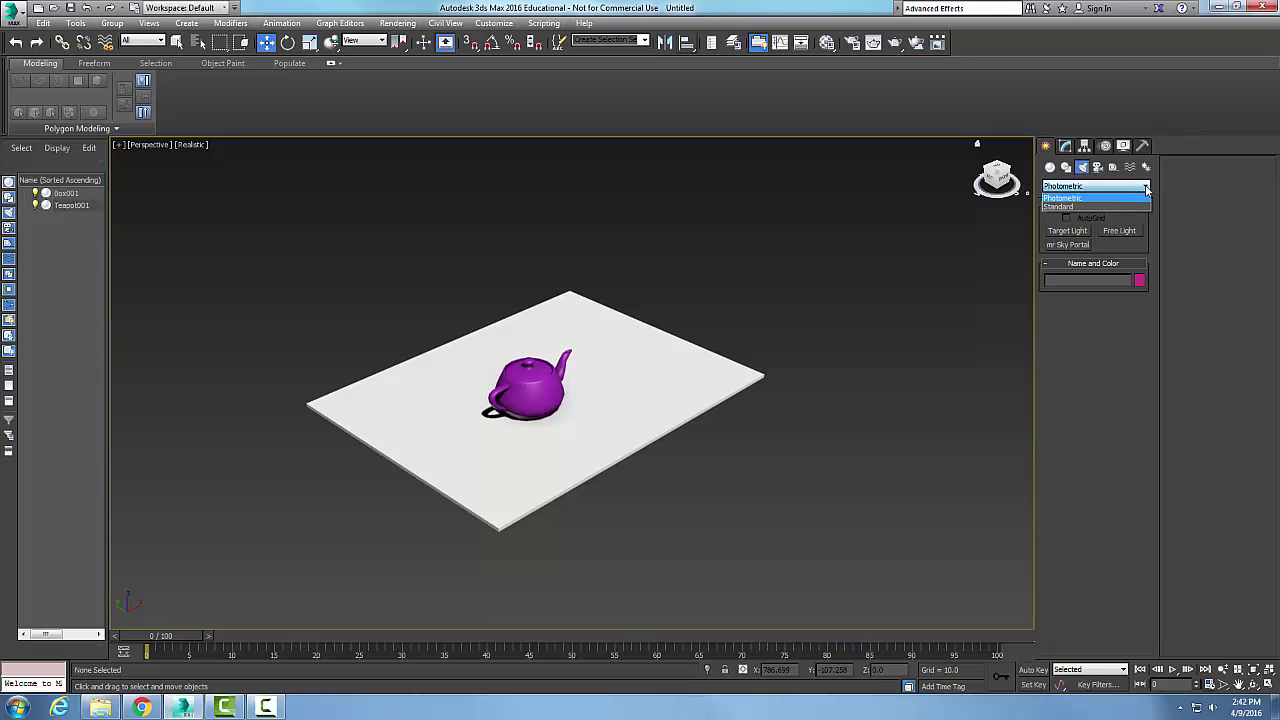
pyautogui.click(1088, 198)
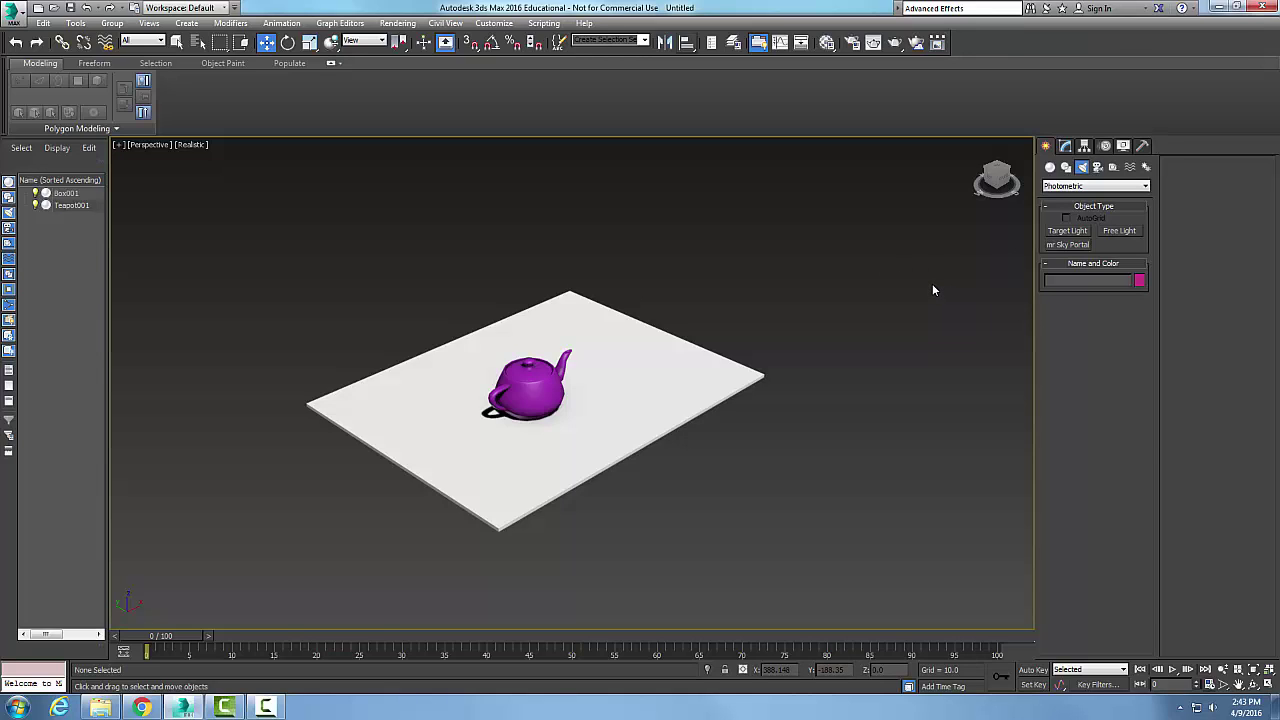
pyautogui.click(1117, 231)
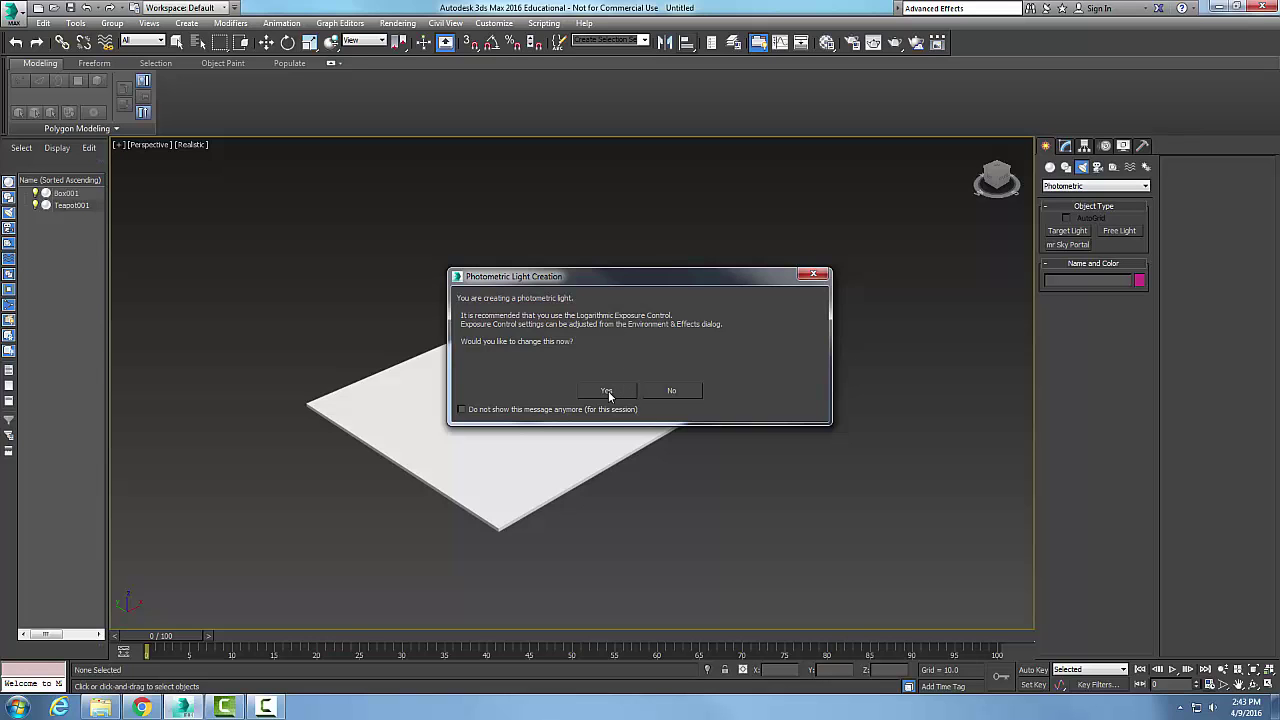
pyautogui.click(812, 275)
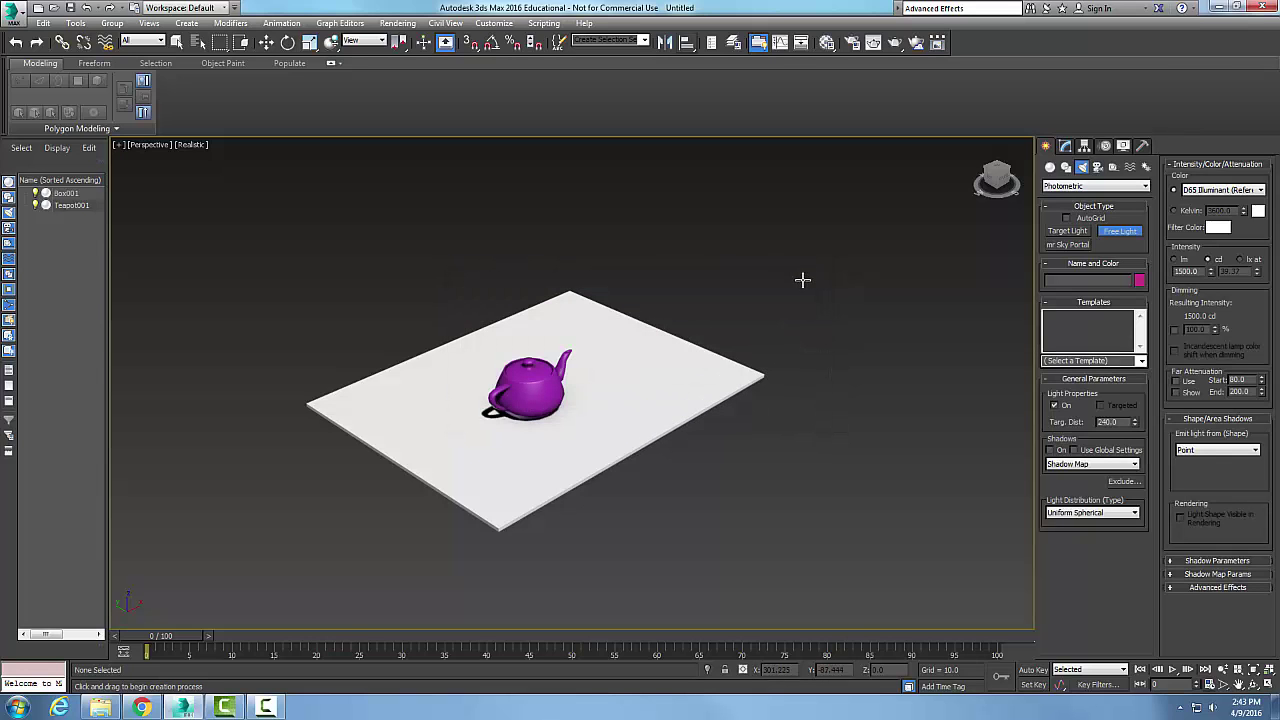
pyautogui.rightClick(759, 288)
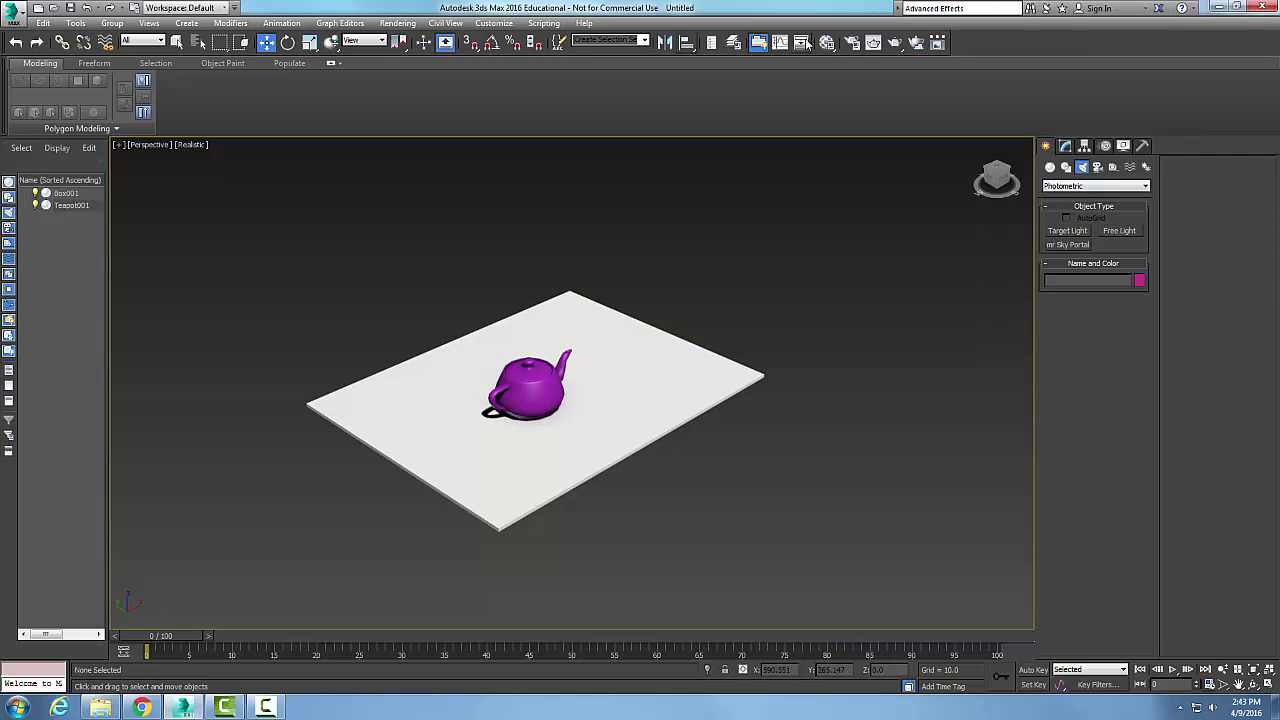
# Step: Switch the renderer to NVIDIA mental ray, then start a Free Light and accept mr Photographic exposure control
pyautogui.click(846, 44)
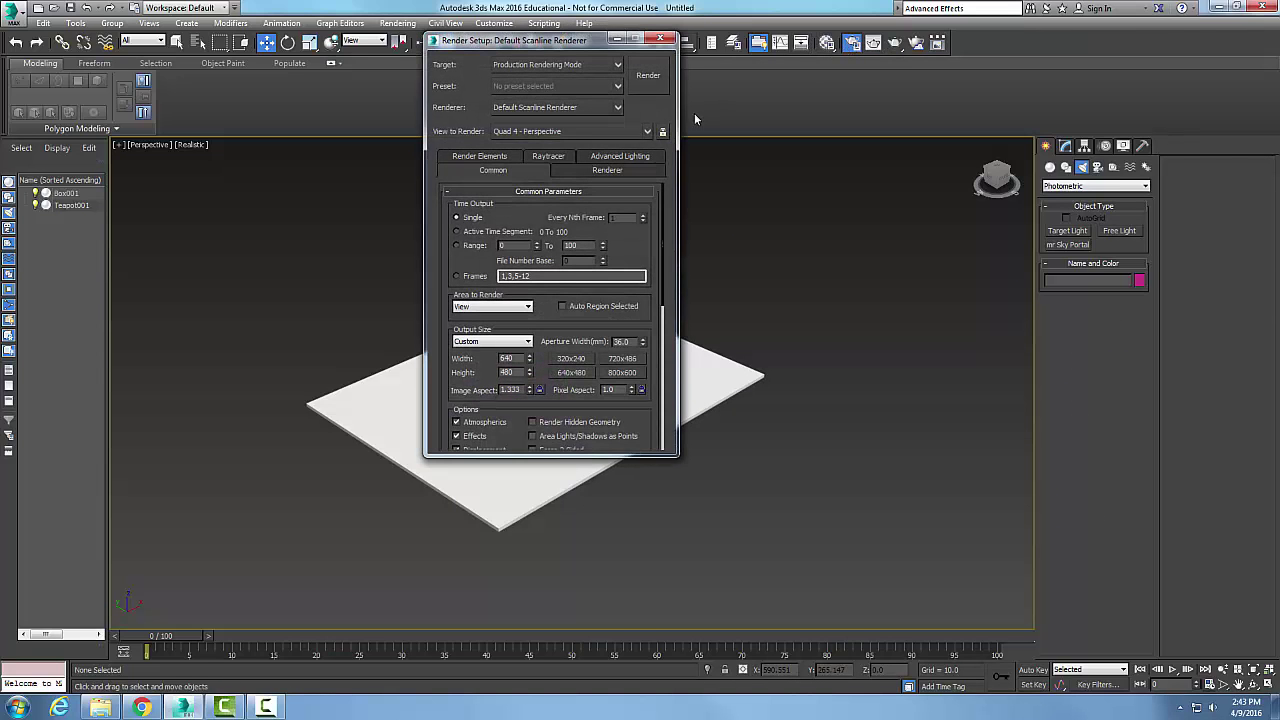
pyautogui.click(617, 108)
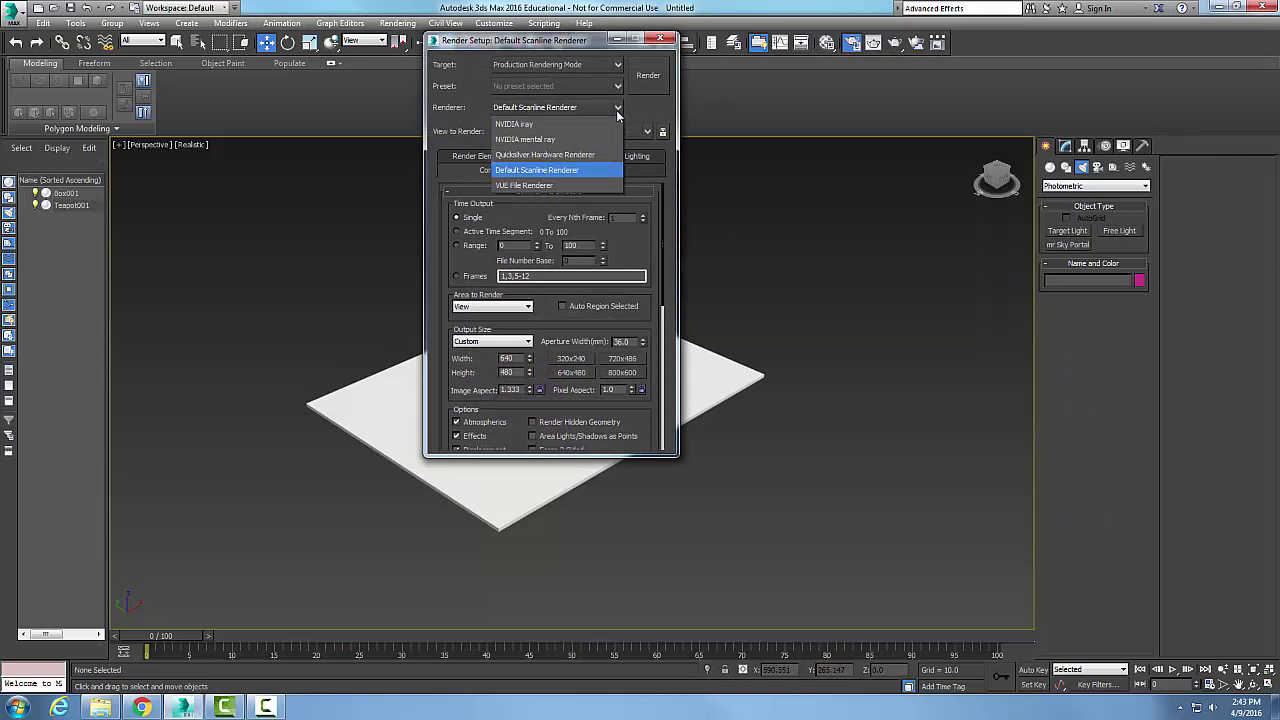
pyautogui.click(519, 140)
pyautogui.click(660, 39)
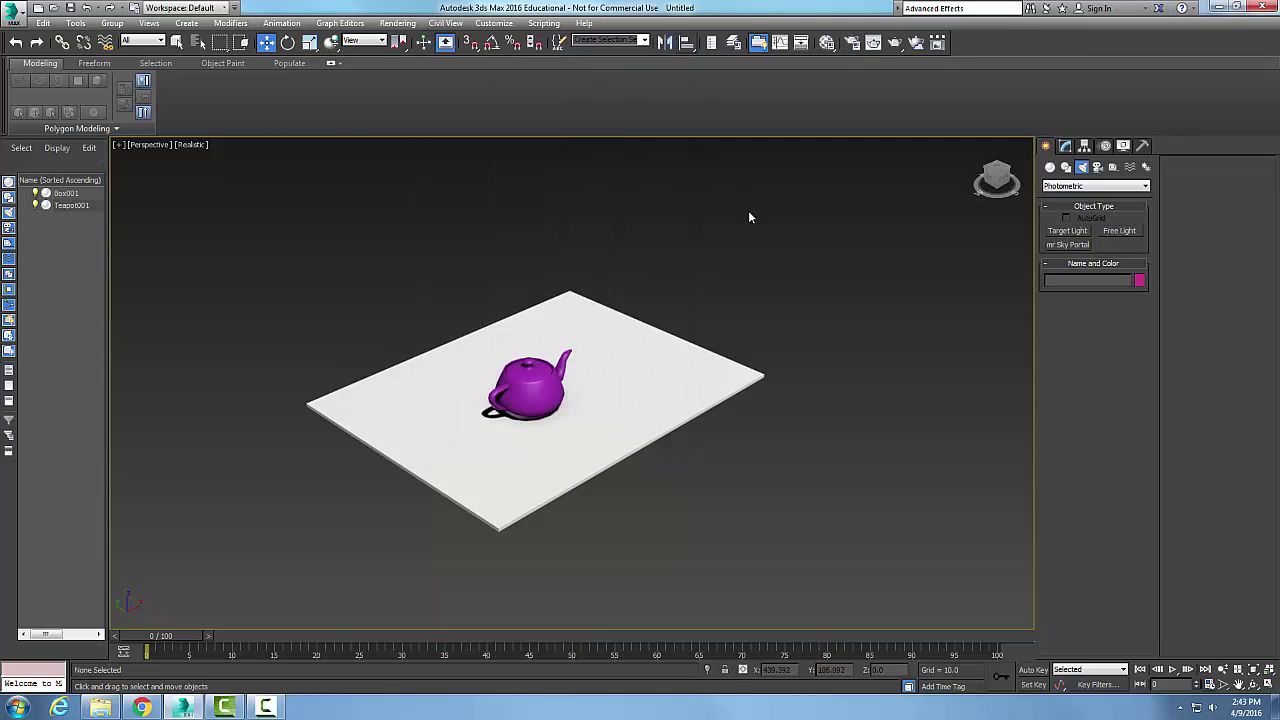
pyautogui.click(1118, 232)
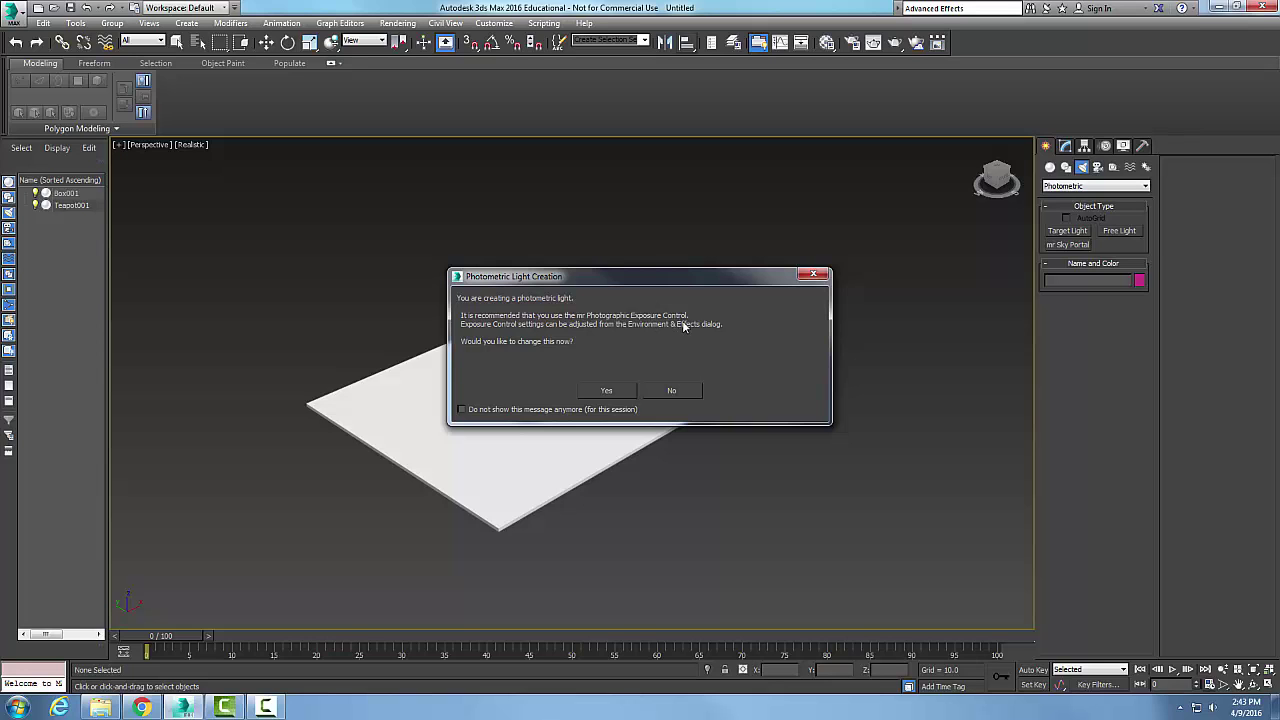
pyautogui.click(613, 392)
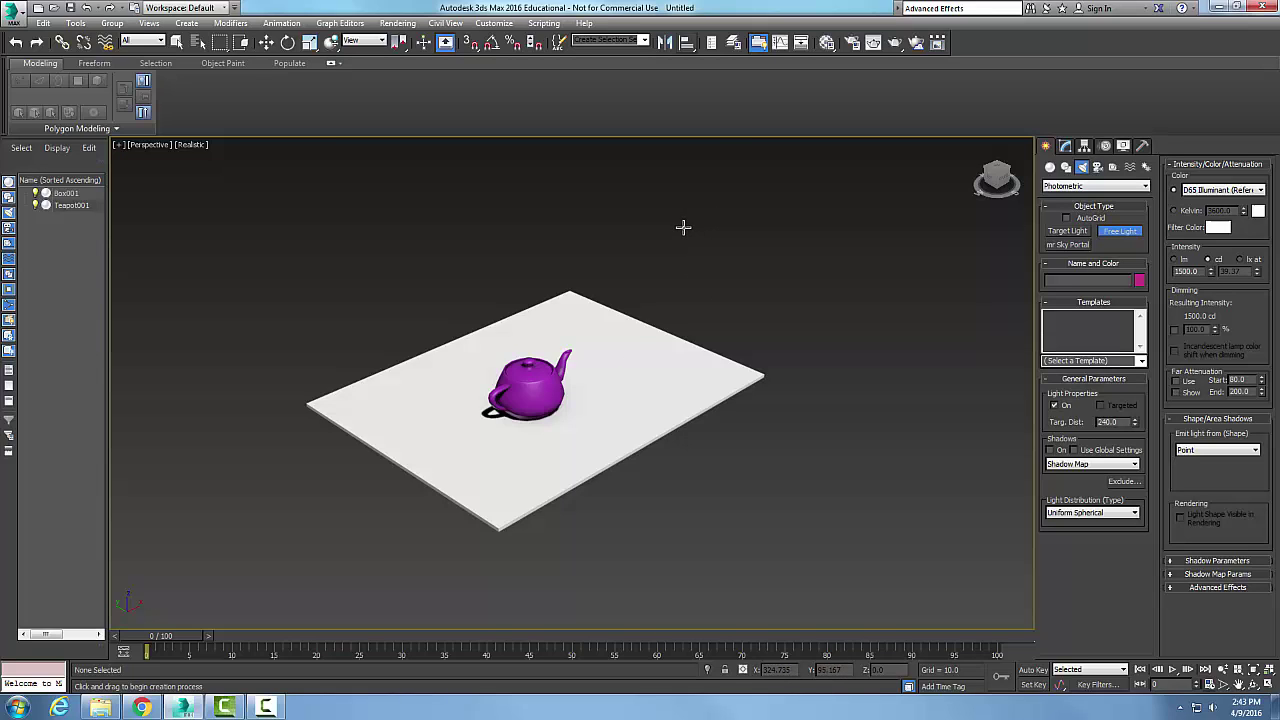
# Step: Place free light PhotometricLight001 above the plane and teapot, then bring up its light templates
pyautogui.click(683, 228)
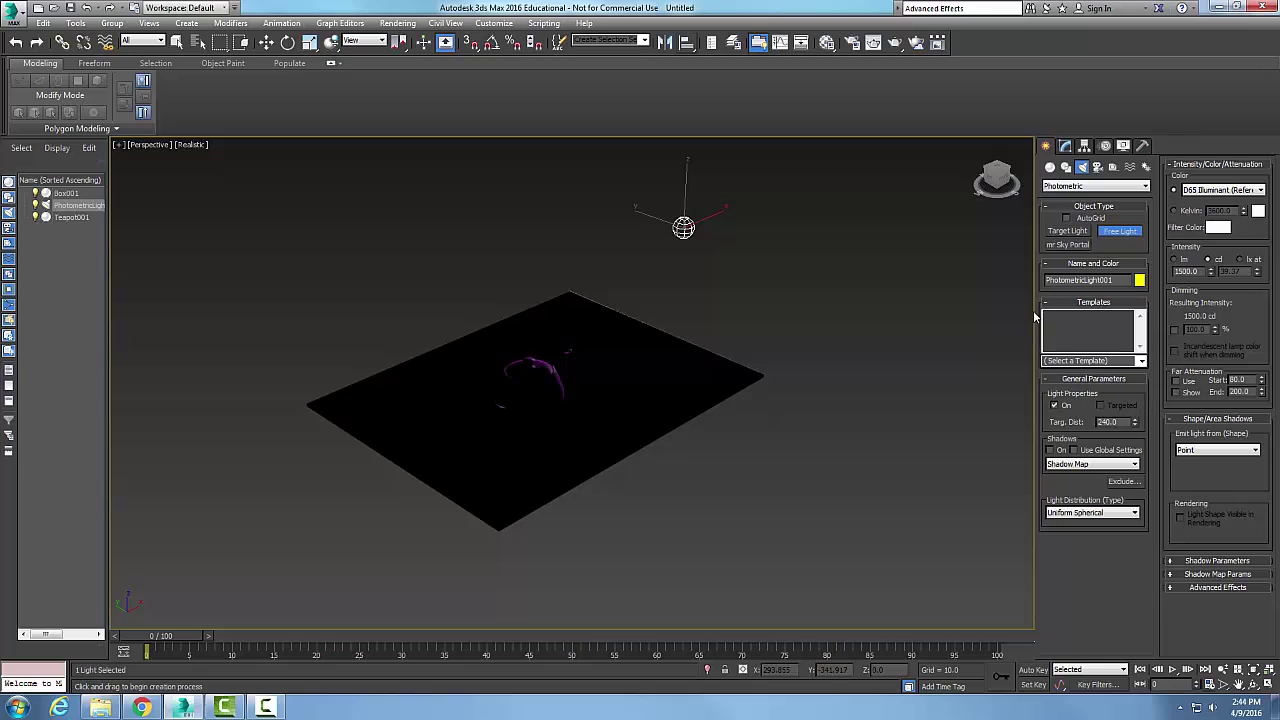
pyautogui.click(1141, 361)
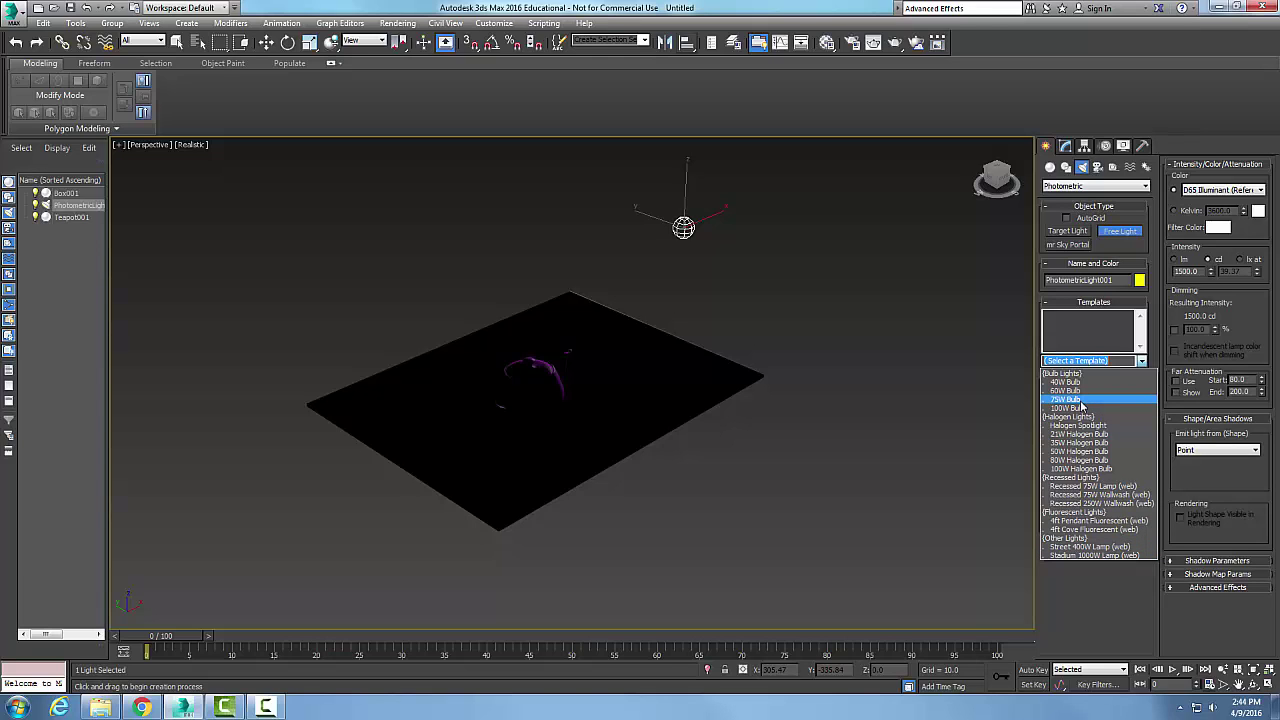
# Step: Apply the 75W Bulb template (95 cd, 2800 K) to the light and enable shadows
pyautogui.click(1066, 399)
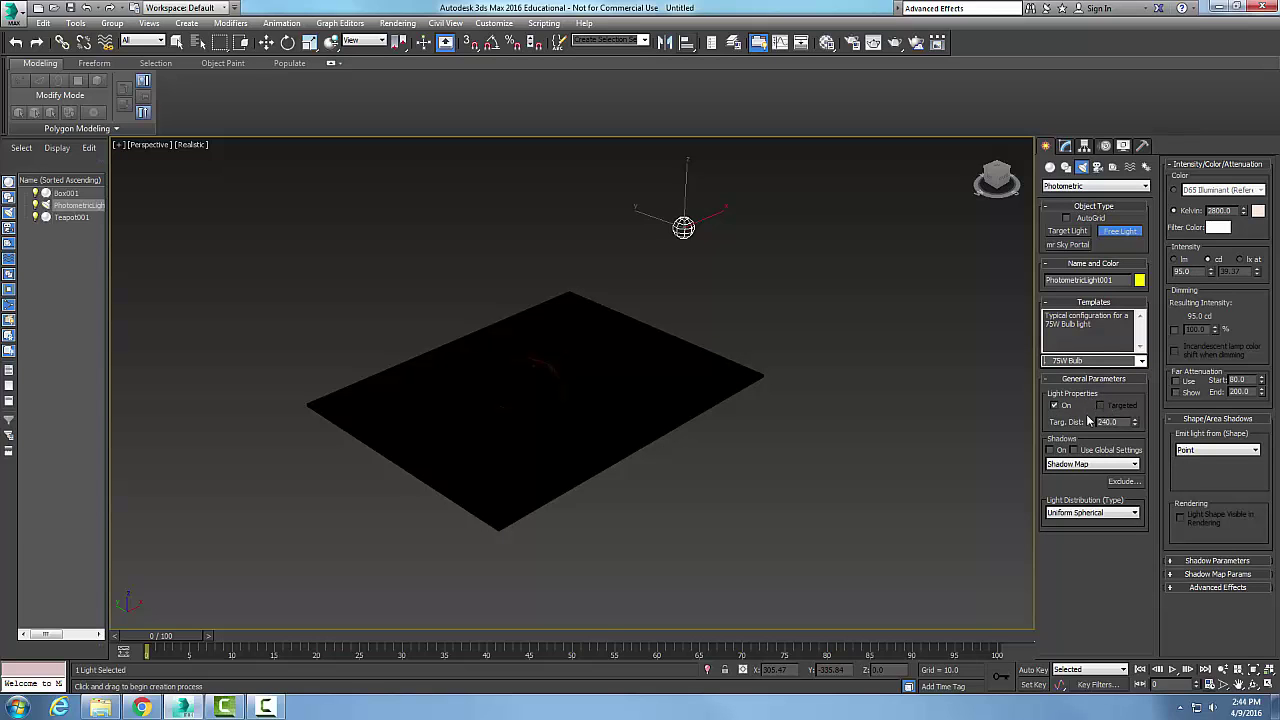
pyautogui.click(1050, 451)
pyautogui.doubleClick(1216, 210)
pyautogui.click(1215, 211)
pyautogui.click(1175, 330)
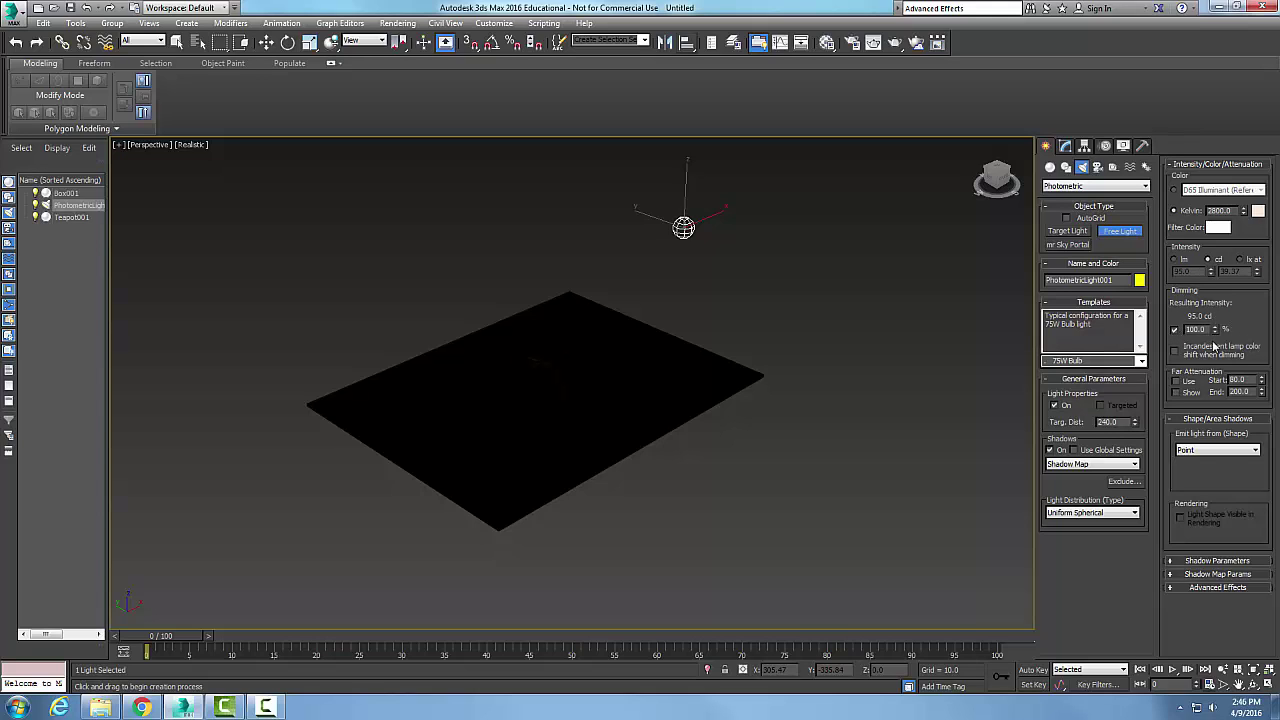
pyautogui.doubleClick(1200, 329)
pyautogui.write('50')
pyautogui.press('Return')
pyautogui.click(1140, 361)
pyautogui.click(1178, 352)
pyautogui.click(1175, 352)
pyautogui.click(1175, 330)
pyautogui.click(1175, 330)
pyautogui.write('1')
pyautogui.click(1175, 330)
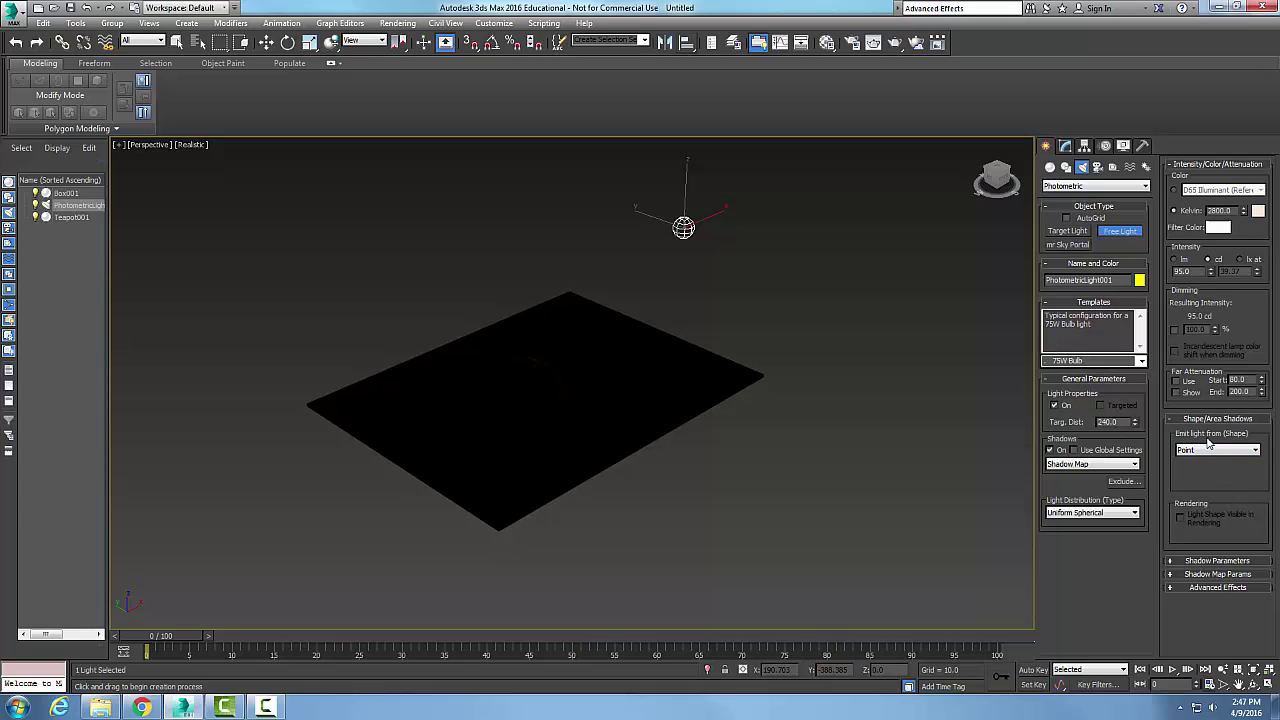
pyautogui.click(1256, 451)
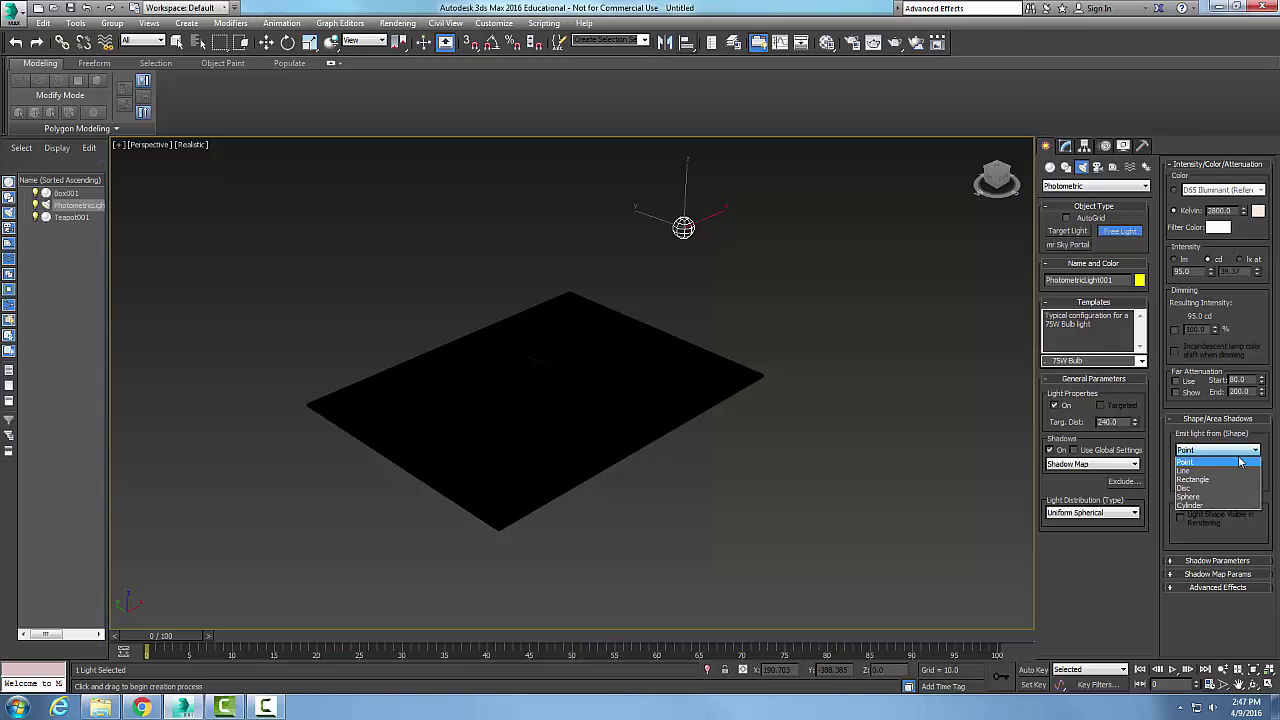
pyautogui.click(1200, 480)
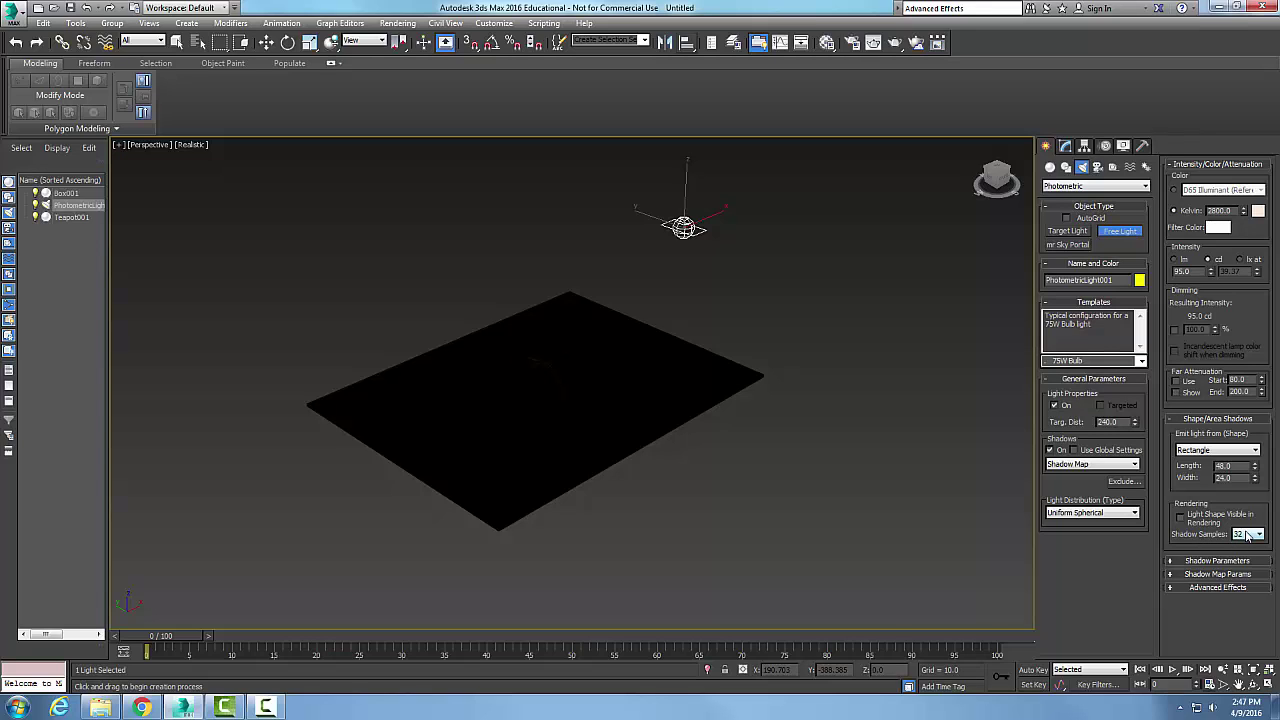
pyautogui.click(1254, 450)
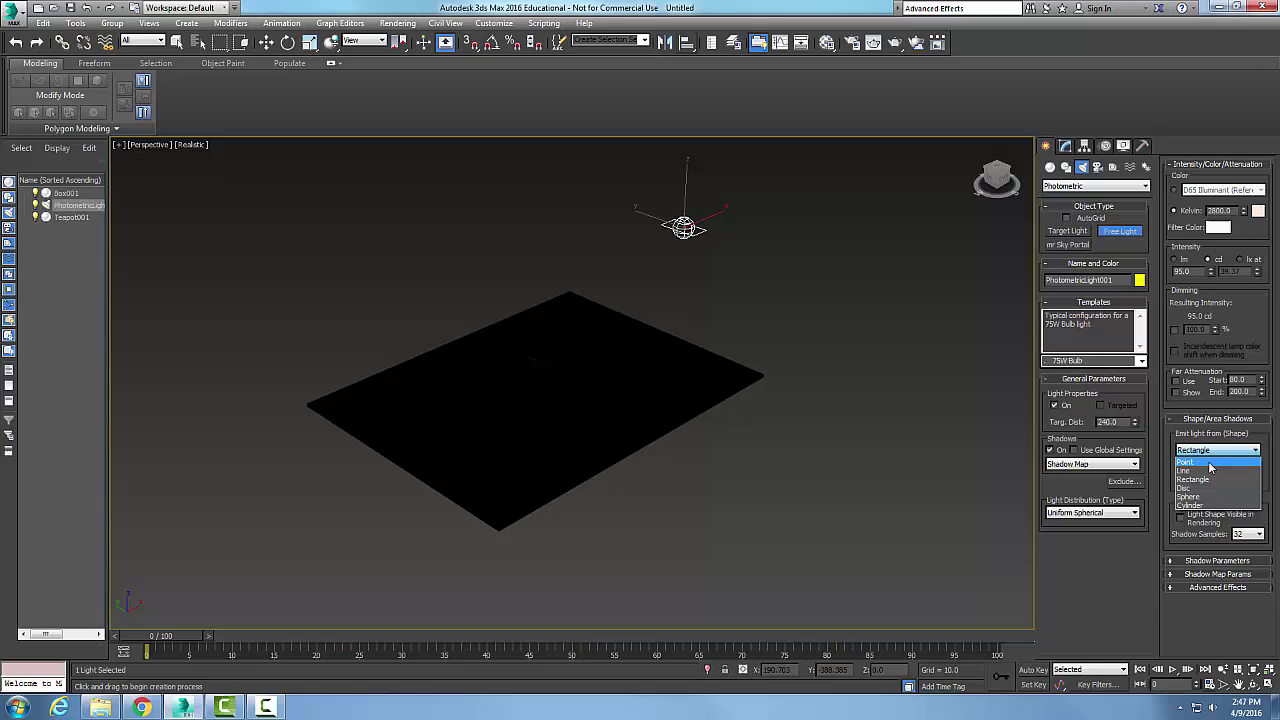
pyautogui.click(1209, 463)
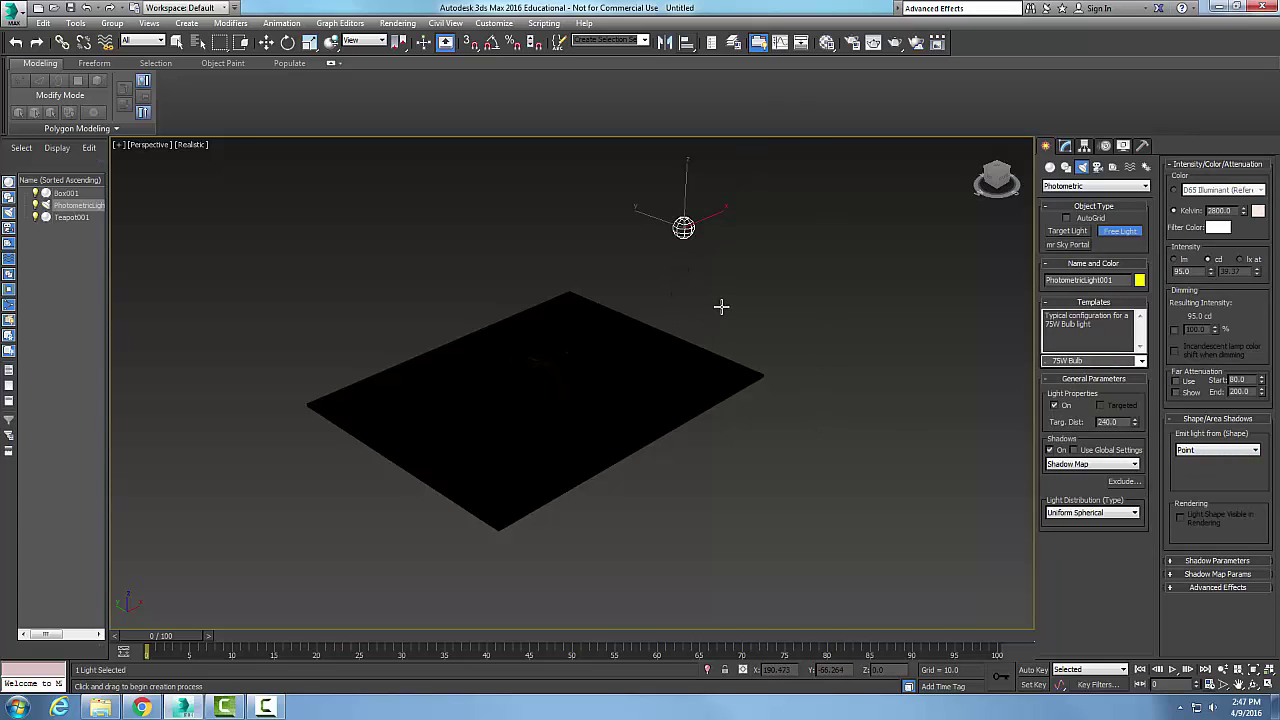
# Step: Exit light creation and drag PhotometricLight001 higher along its Z axis
pyautogui.rightClick(779, 260)
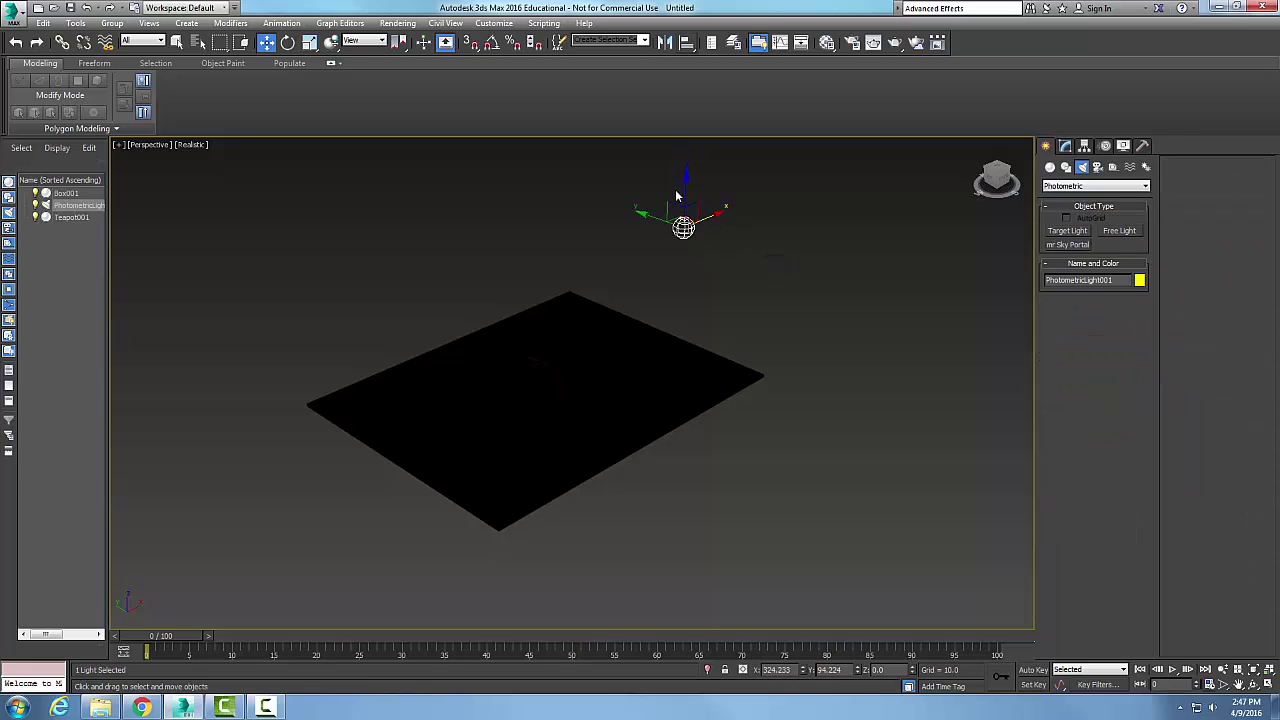
pyautogui.moveTo(686, 186)
pyautogui.mouseDown()
pyautogui.moveTo(690, 282)
pyautogui.moveTo(688, 157)
pyautogui.moveTo(593, 258)
pyautogui.moveTo(600, 242)
pyautogui.moveTo(580, 242)
pyautogui.moveTo(645, 214)
pyautogui.moveTo(615, 168)
pyautogui.moveTo(612, 204)
pyautogui.mouseUp()
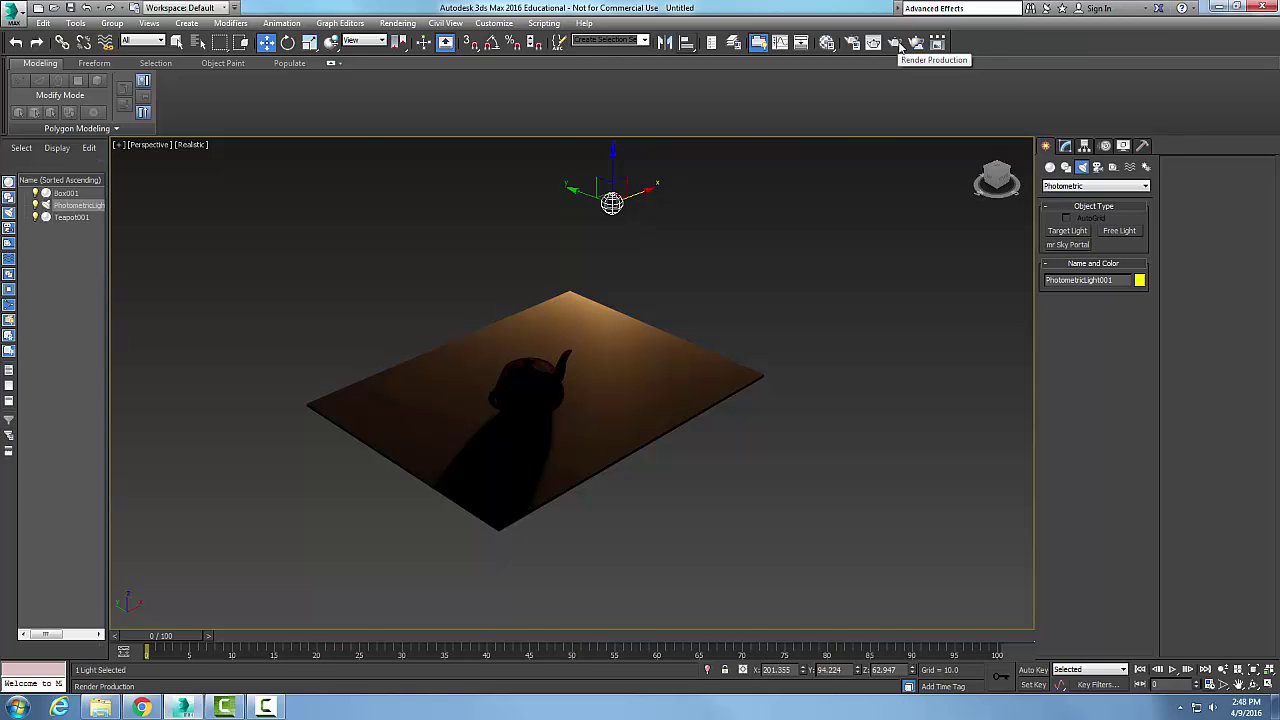
# Step: Render a test frame, then move the light across the plane closer to the teapot
pyautogui.click(899, 47)
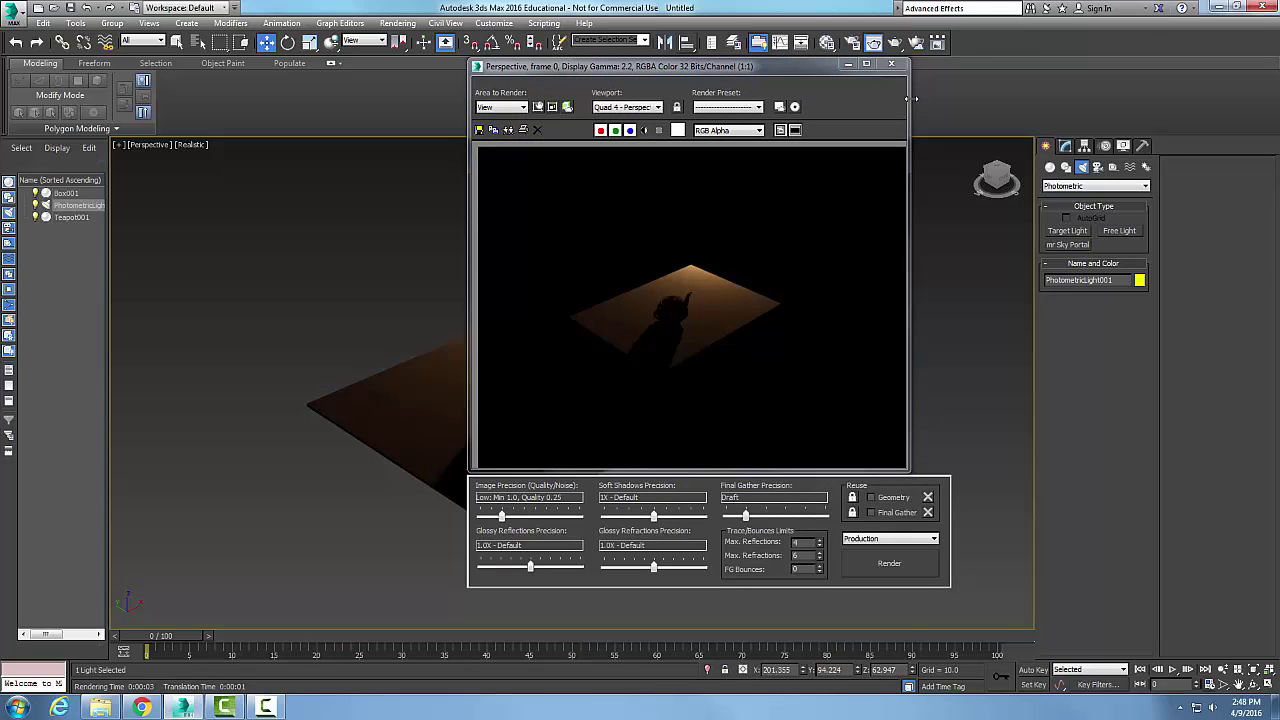
pyautogui.click(891, 64)
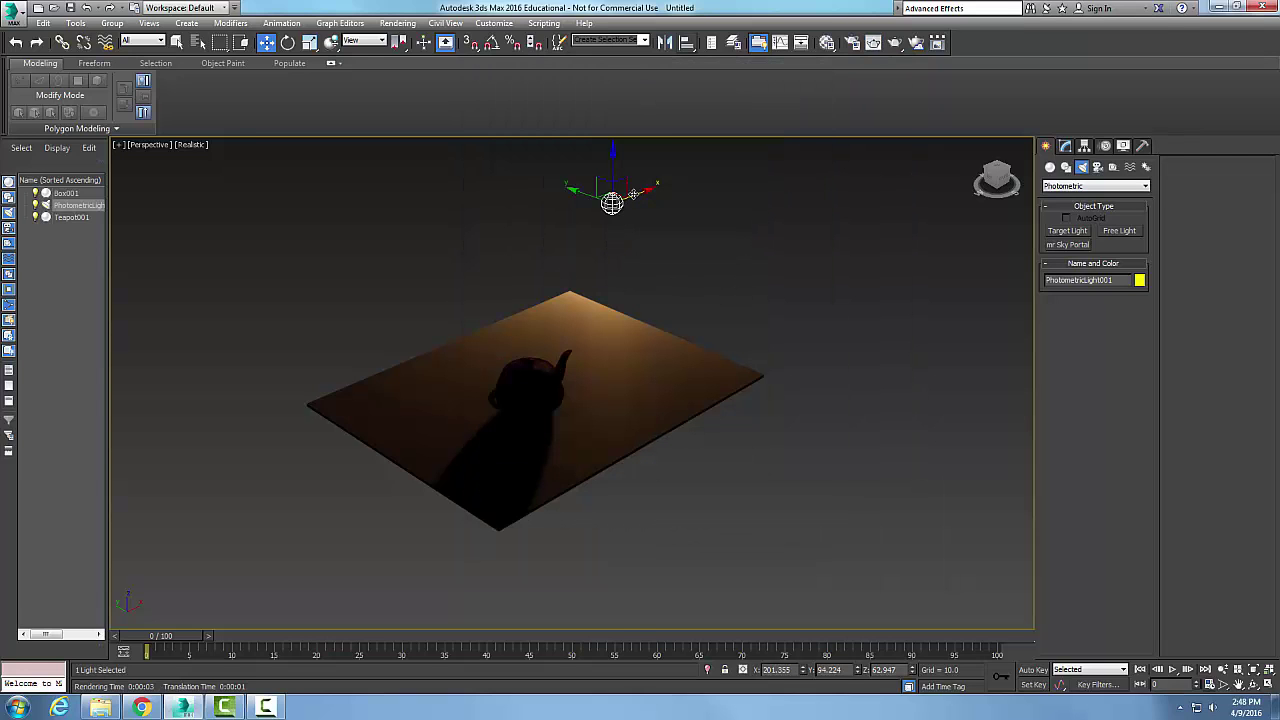
pyautogui.moveTo(631, 195); pyautogui.dragTo(646, 403)
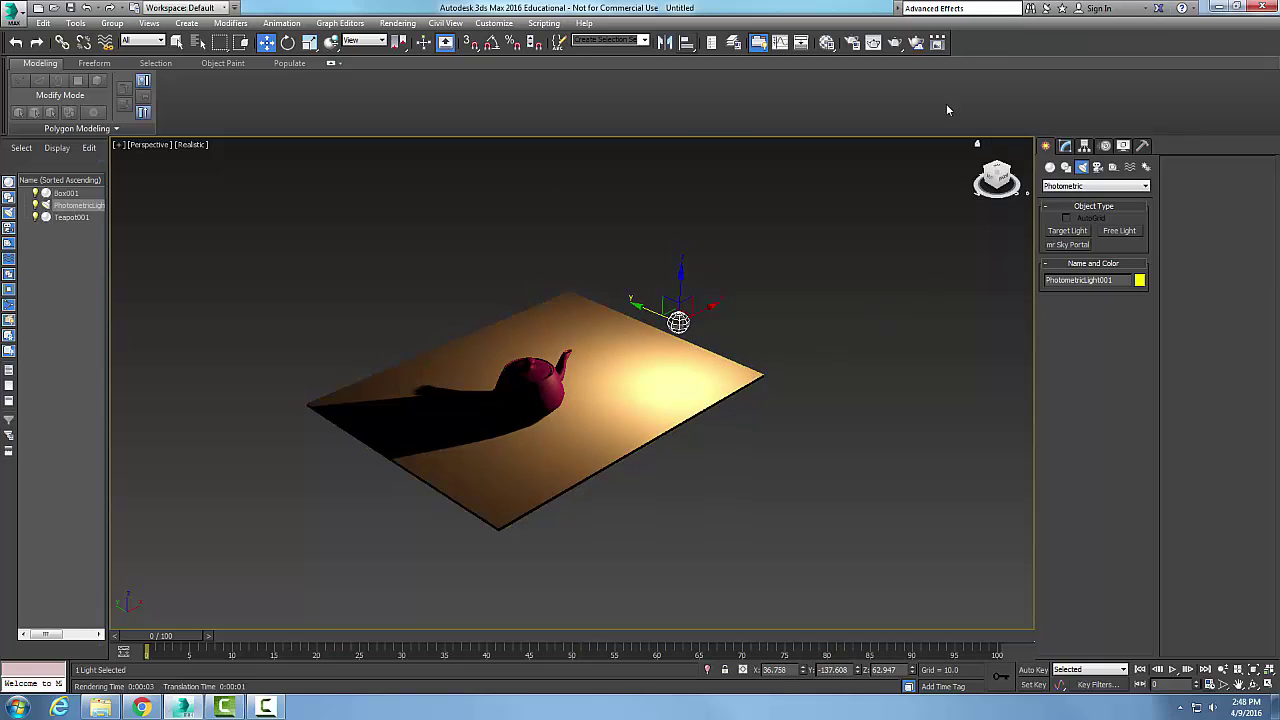
pyautogui.click(895, 44)
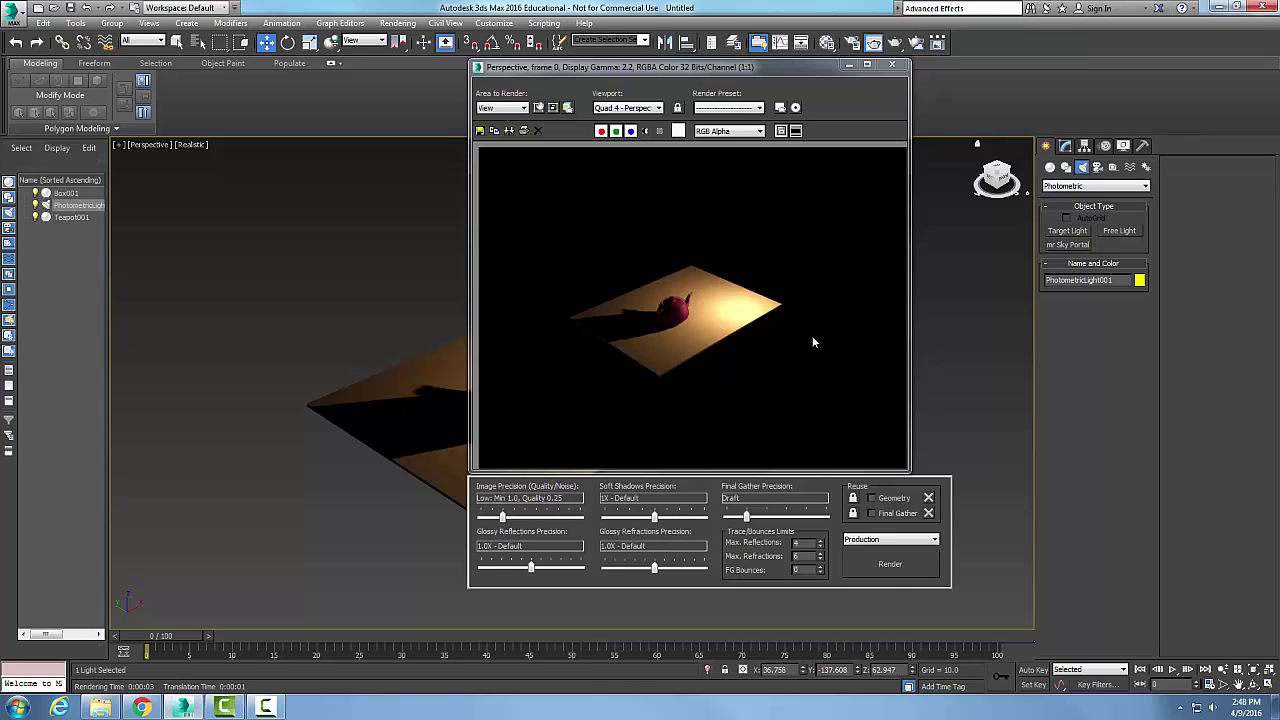
pyautogui.click(892, 64)
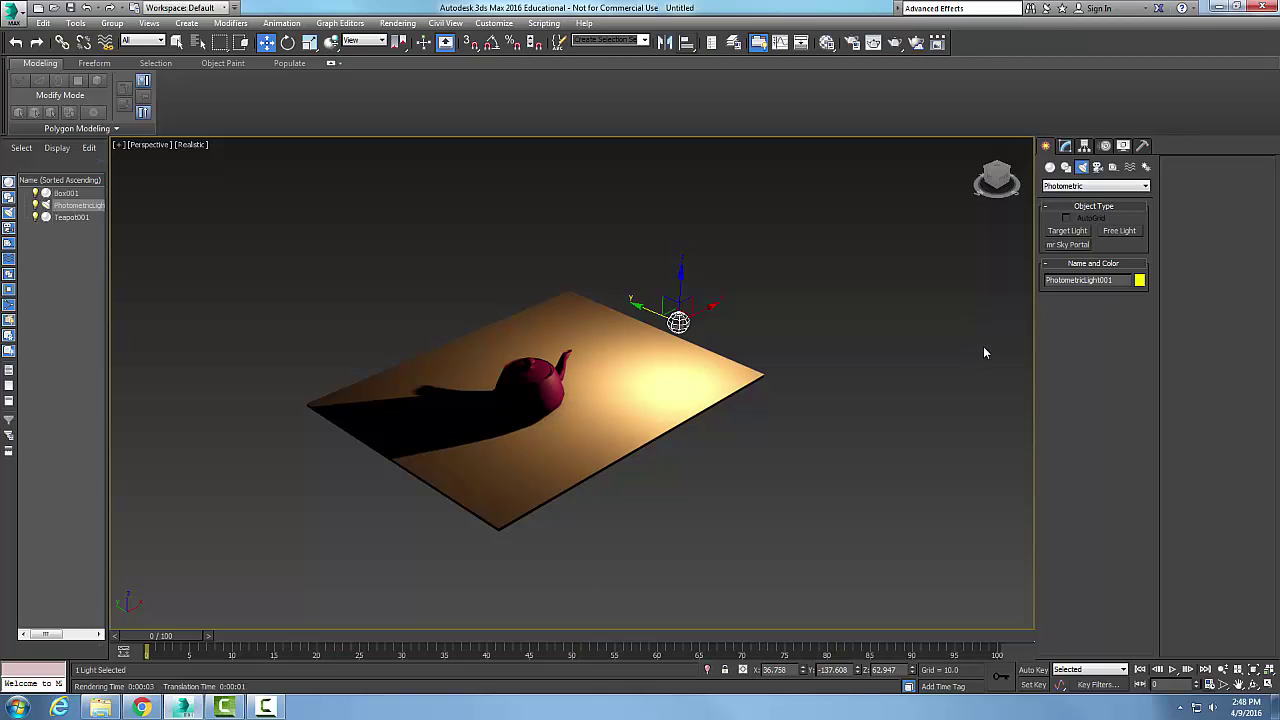
# Step: Show PhotometricLight001's Free Light parameters (2800 K, 95.0 cd) in the Modify panel
pyautogui.click(1065, 145)
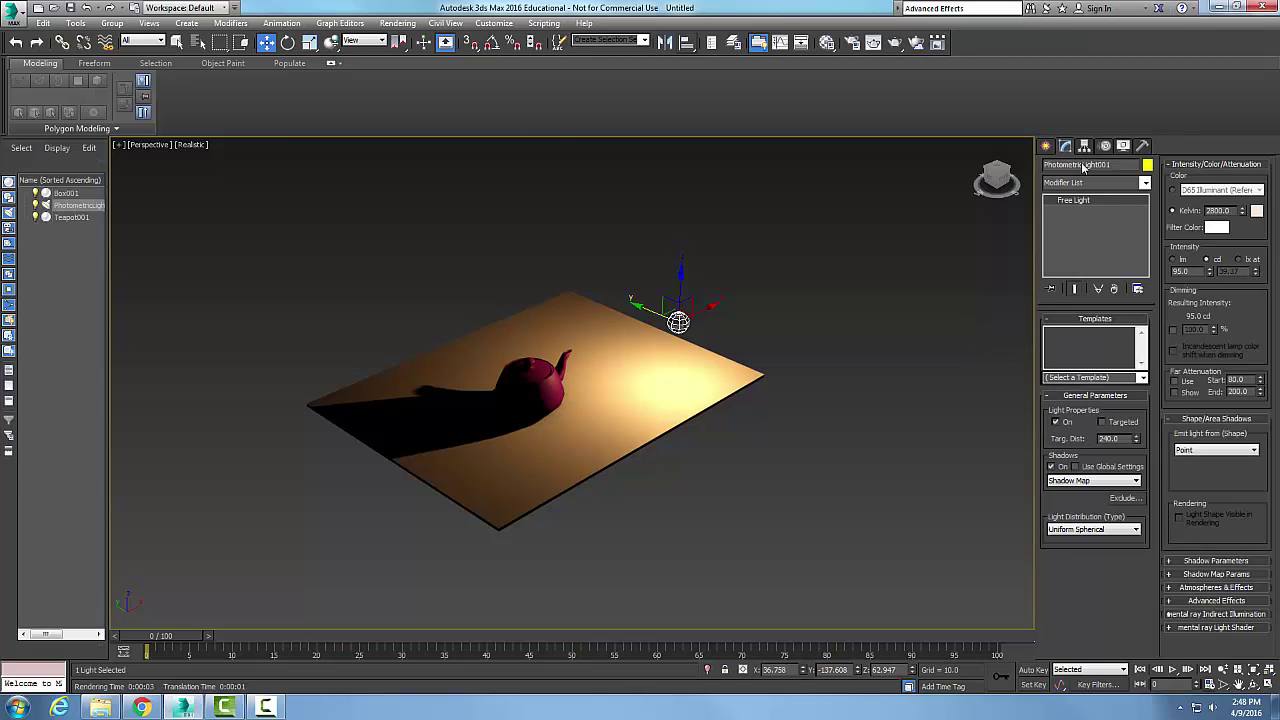